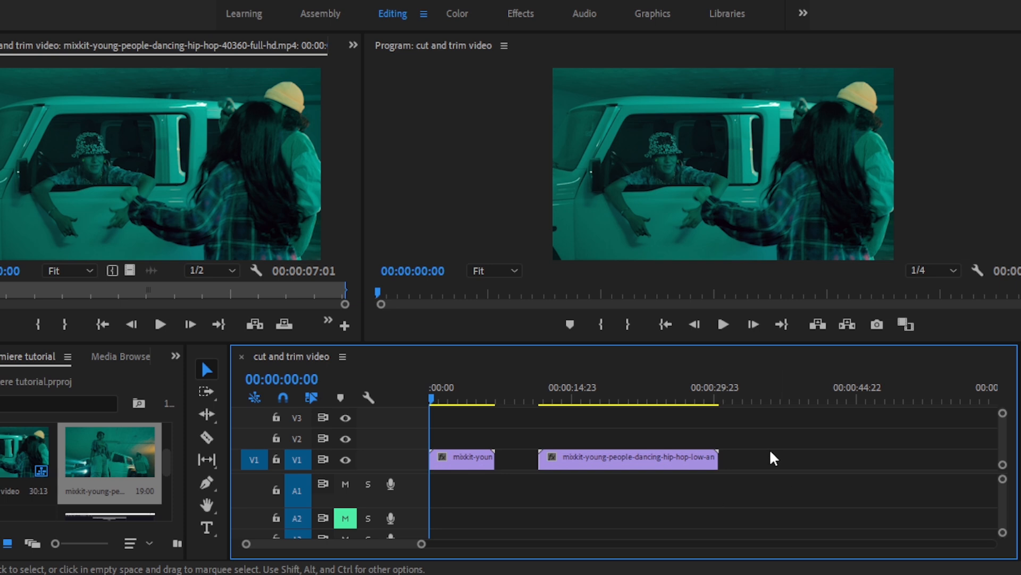
Step: Select the first clip on V1 and place the playhead on it at 00:00:01:14
click(478, 459)
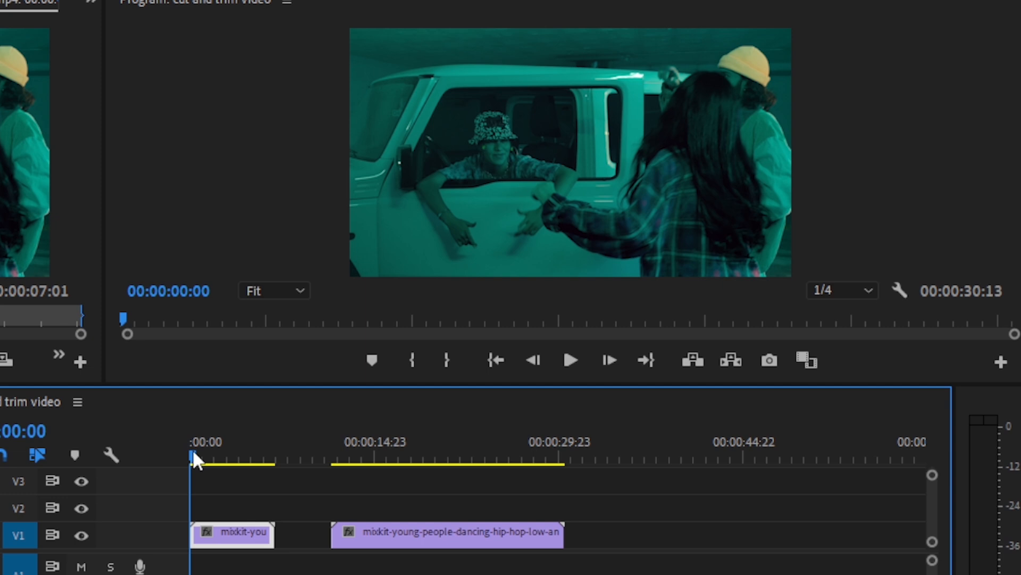
drag(194, 450, 212, 453)
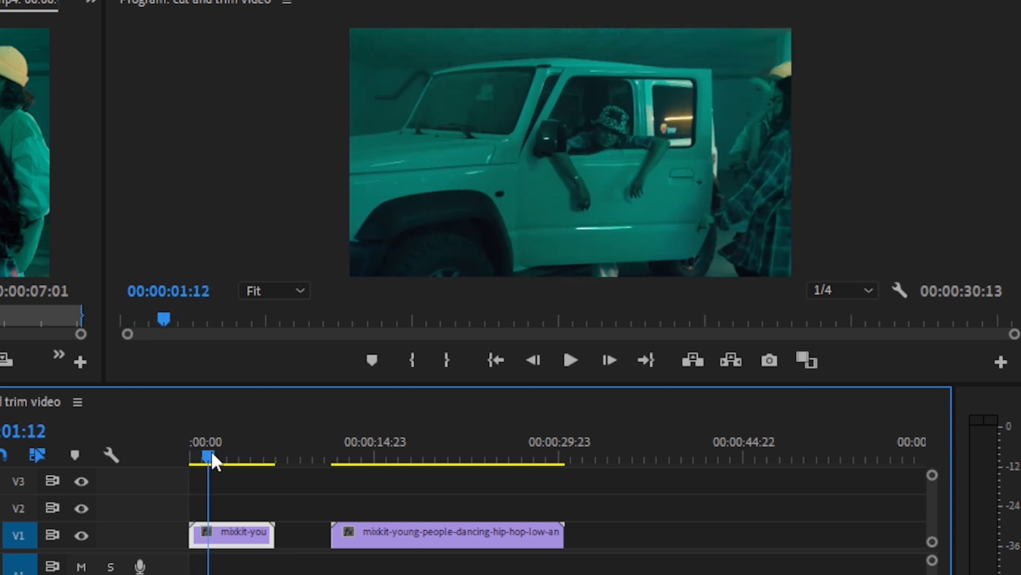
drag(212, 452, 225, 454)
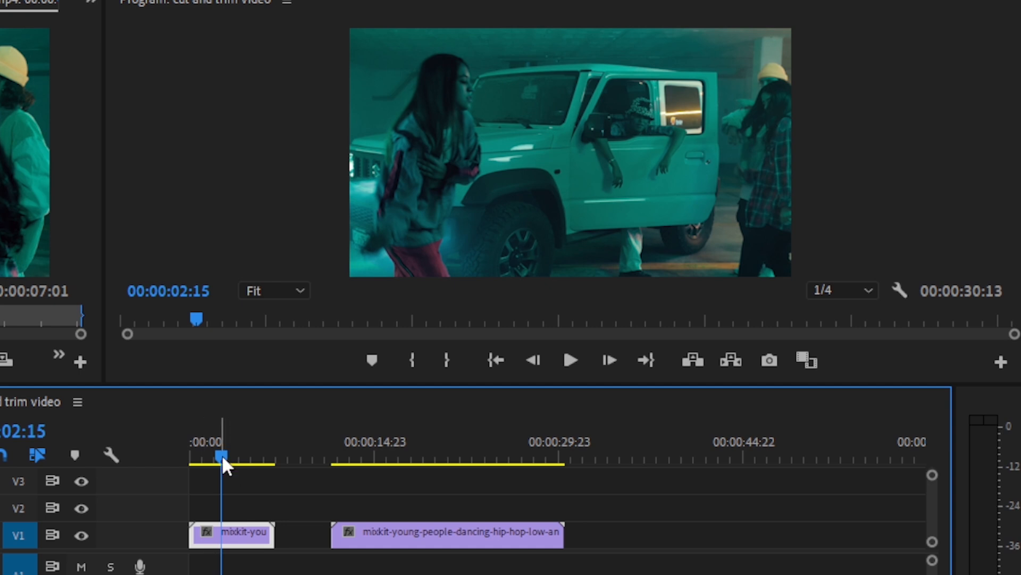
drag(222, 454, 209, 454)
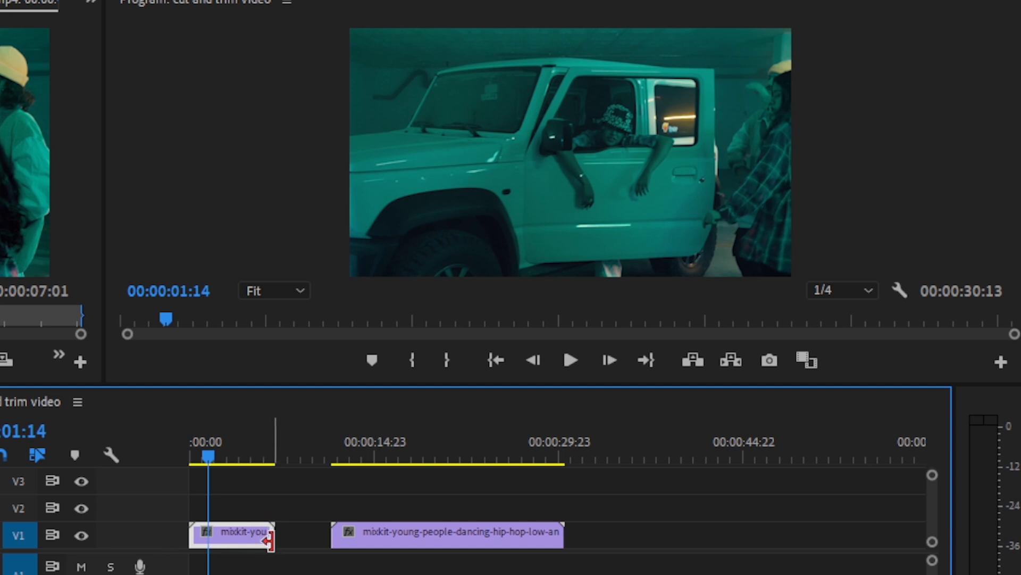
Step: Trim the first clip's end back to the playhead at 00:00:01:14, and undo the trim
drag(271, 536, 269, 534)
drag(268, 534, 207, 530)
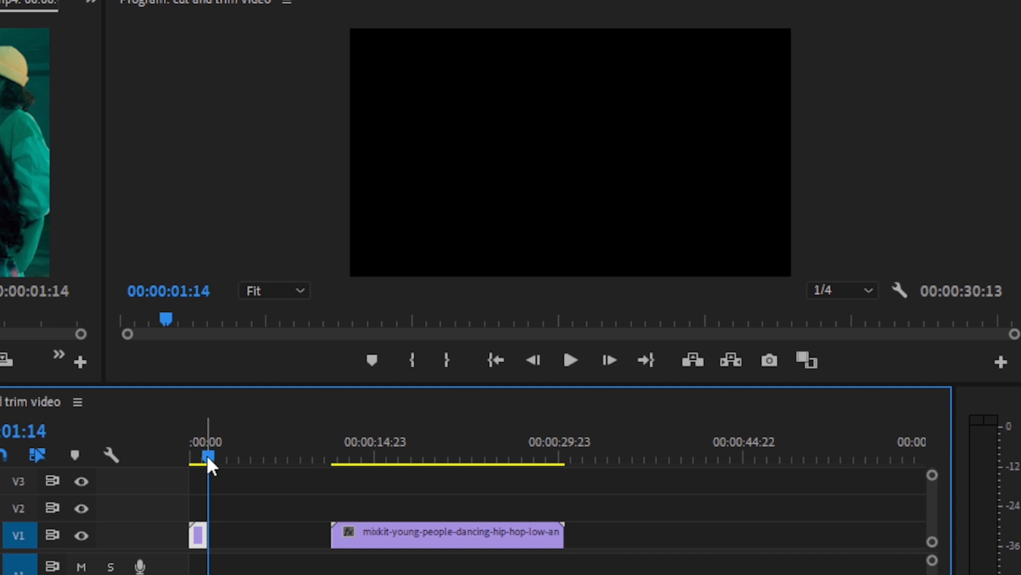
key(ctrl+z)
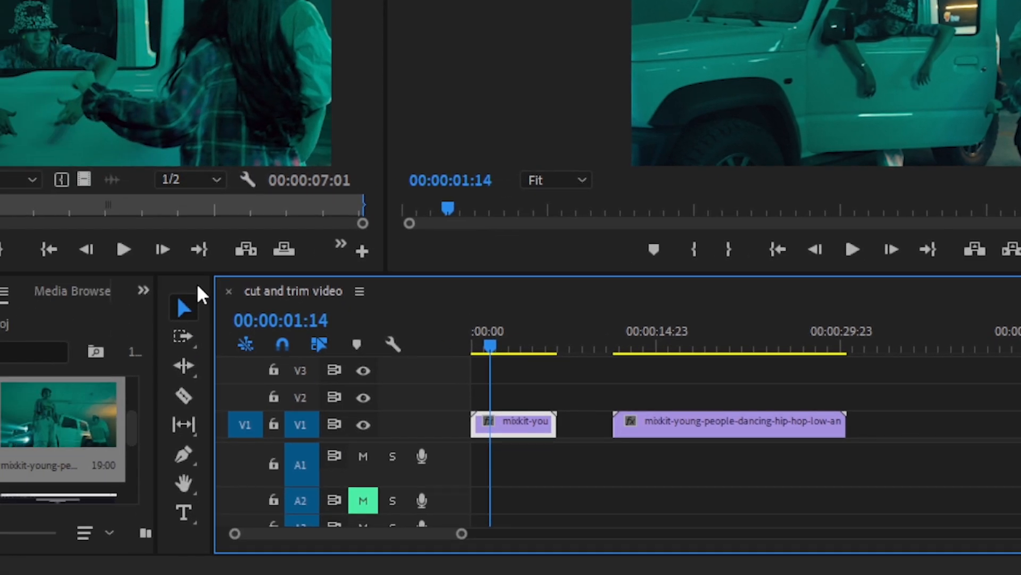
Step: Split the first V1 clip at the playhead position 00:00:01:14 with the Razor tool
click(194, 282)
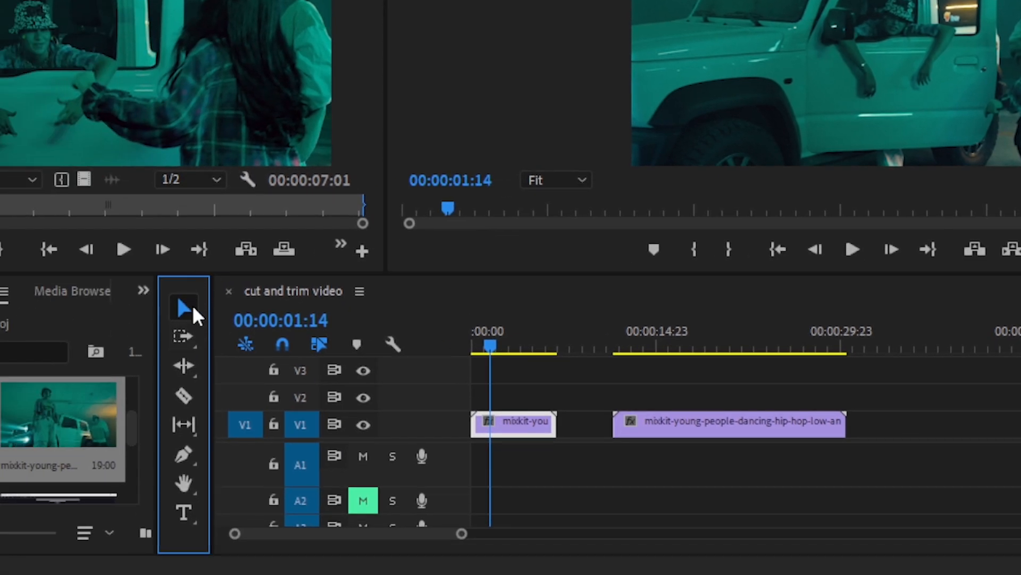
click(187, 394)
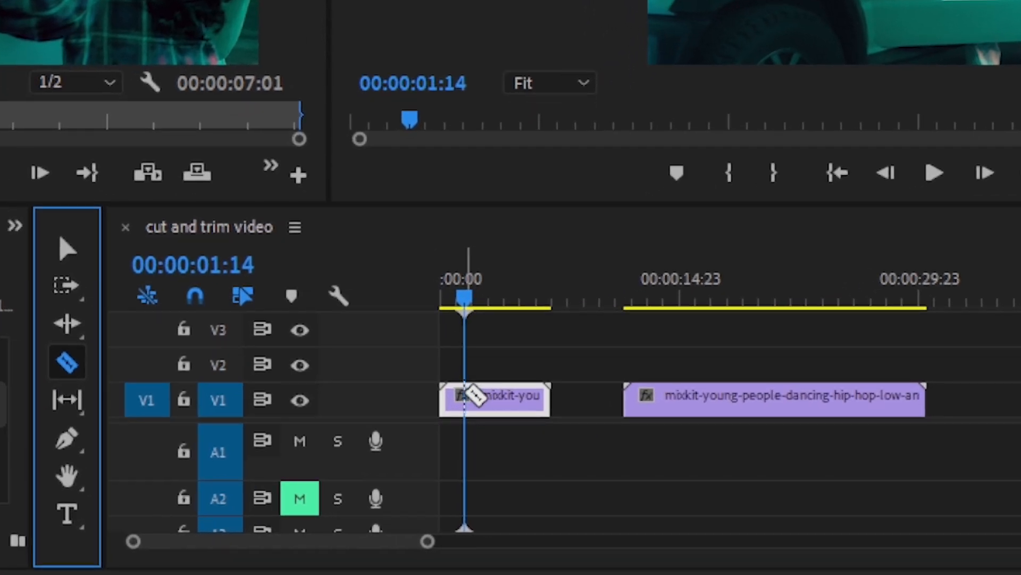
click(466, 396)
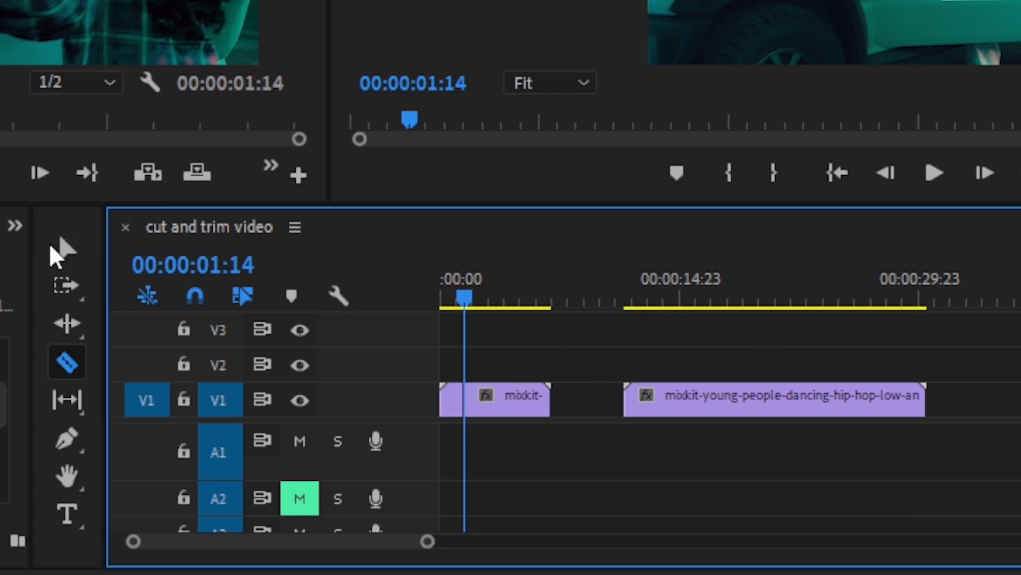
Step: Move the second part of the split first clip up to V2, beyond the end of the long clip
click(70, 248)
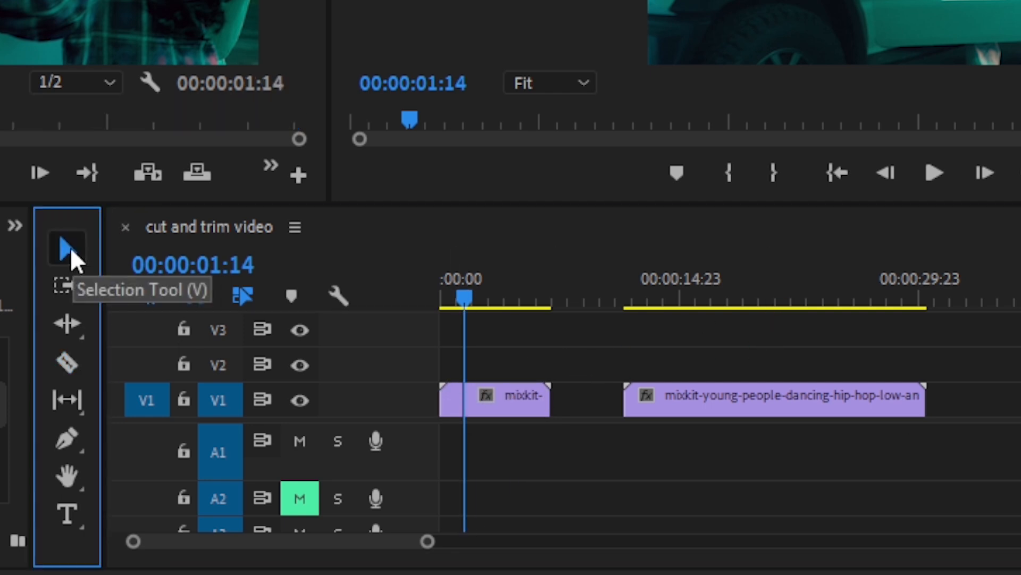
click(529, 399)
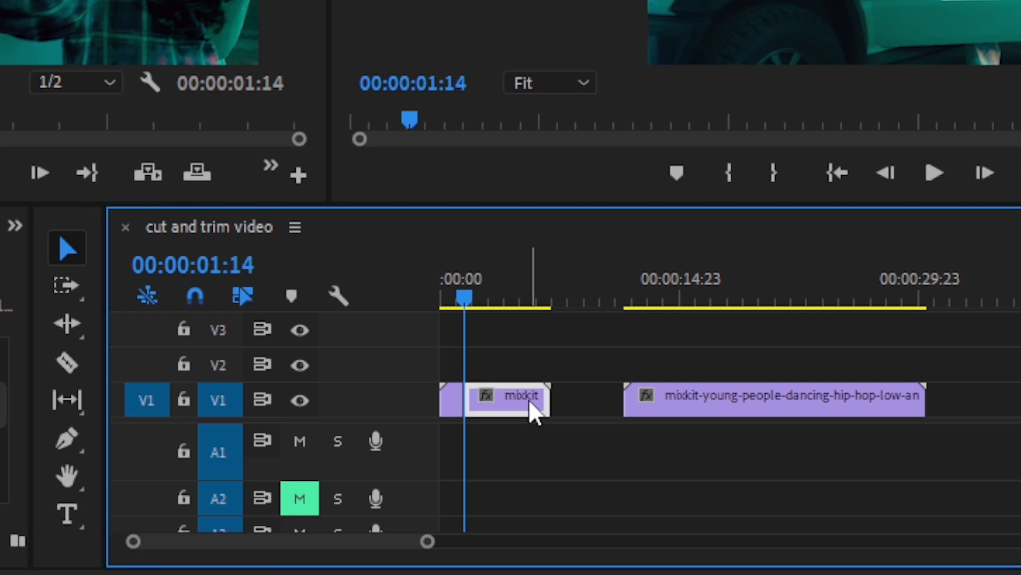
drag(529, 399, 1020, 382)
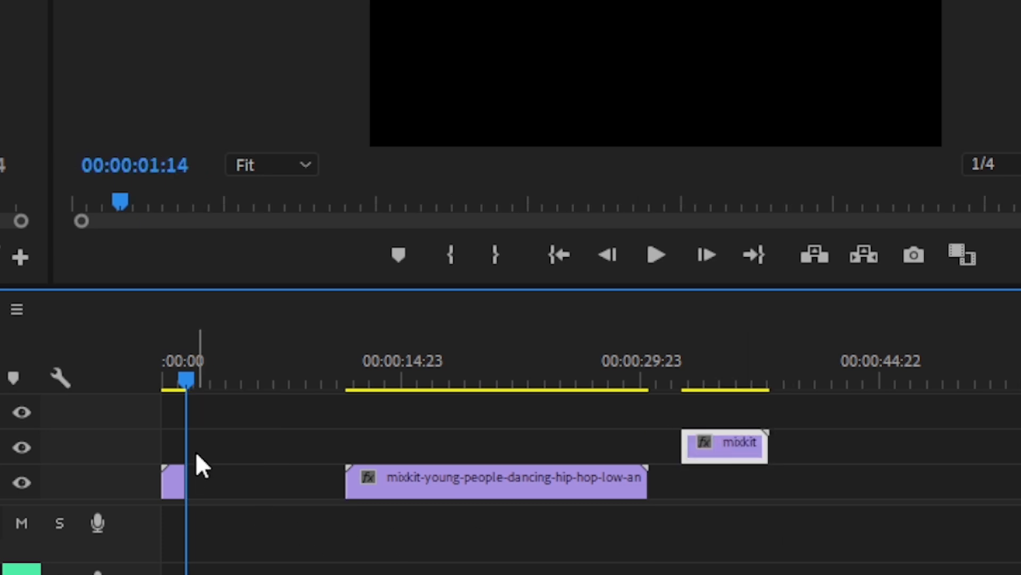
Step: Scrub through the sequence from its start and place the playhead at 00:00:28:19, near the long clip's end
key(Home)
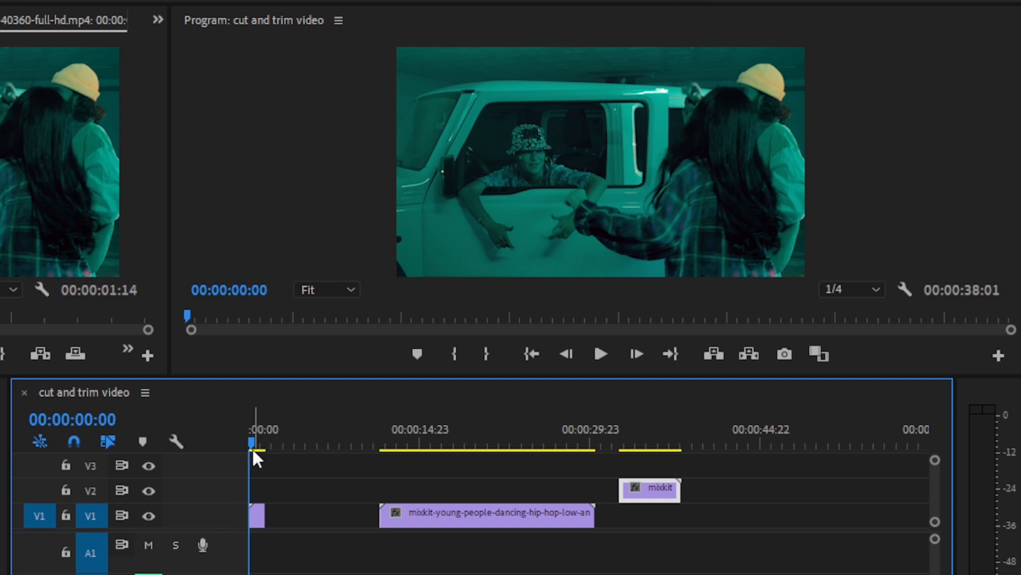
mouse_move(251, 440)
mouse_down()
mouse_move(274, 451)
mouse_move(249, 453)
mouse_move(278, 453)
mouse_move(249, 456)
mouse_up()
drag(250, 447, 488, 472)
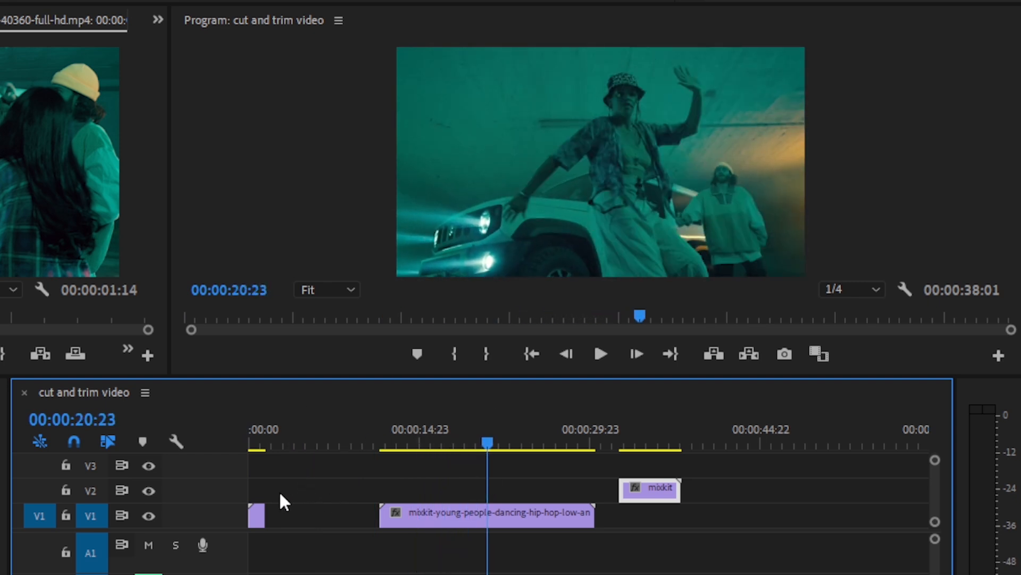
drag(482, 443, 577, 454)
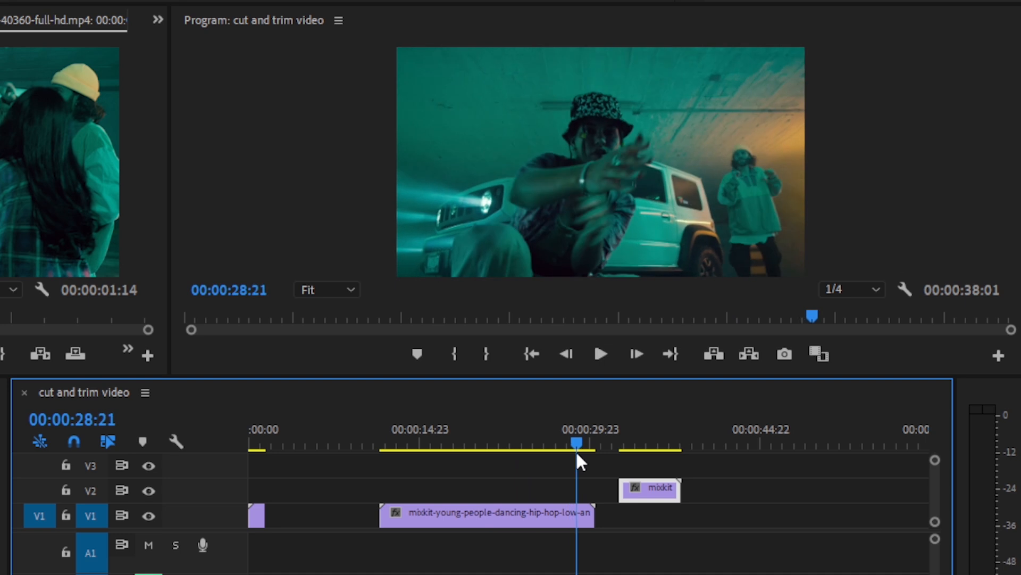
drag(577, 454, 575, 455)
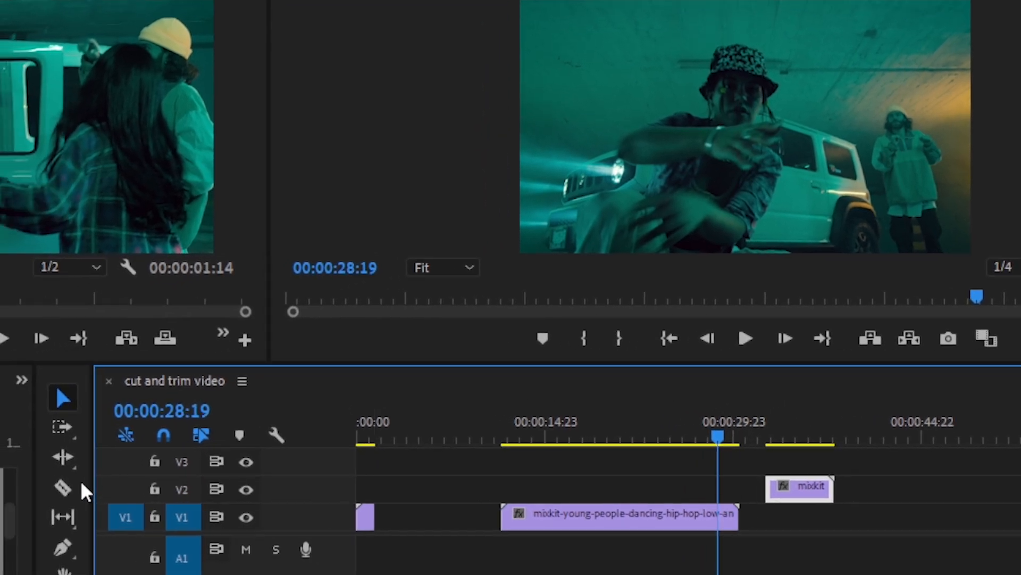
Step: Split the long V1 clip at the playhead and move its short end piece directly behind the first piece
click(63, 487)
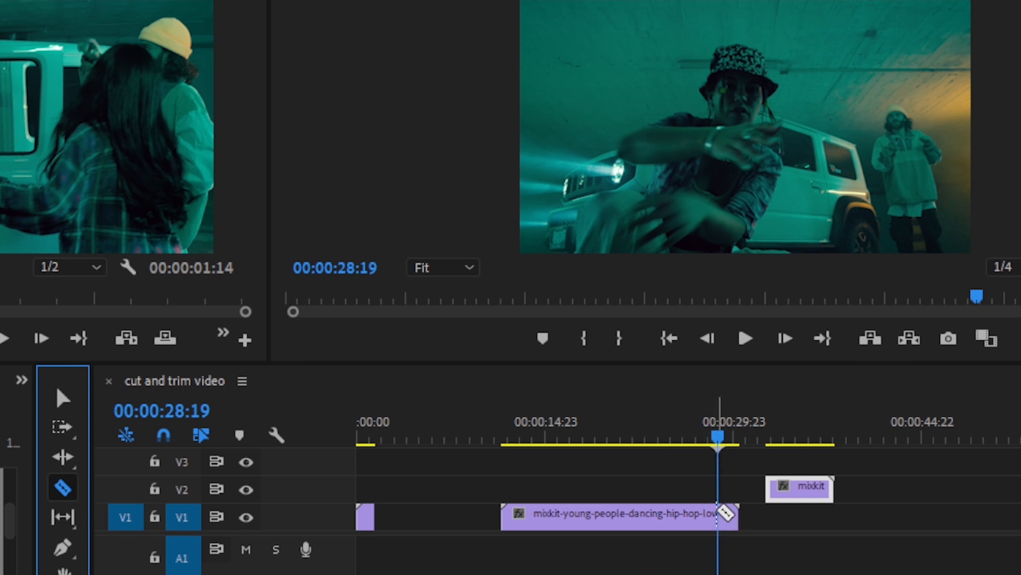
click(719, 513)
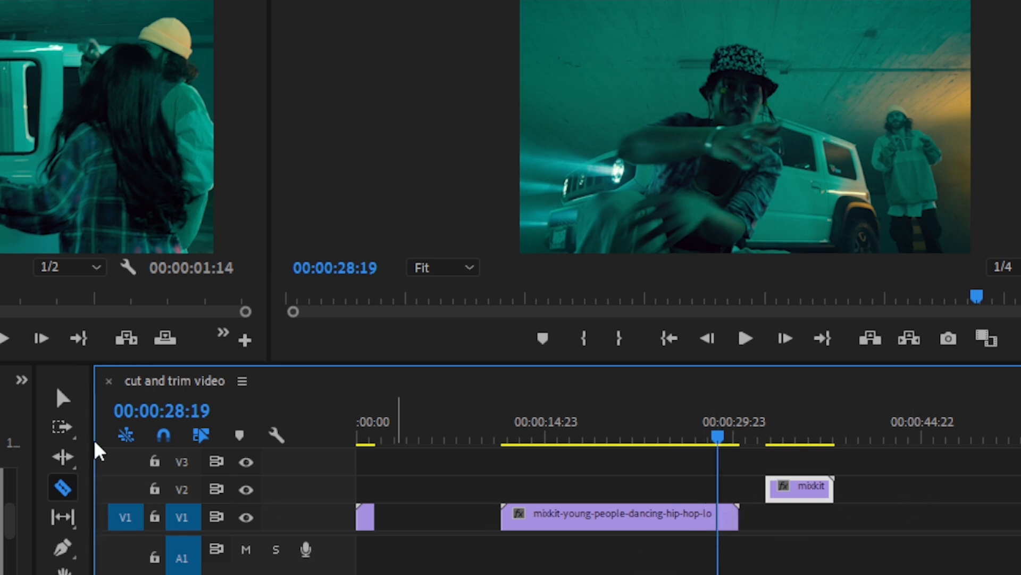
click(64, 399)
drag(729, 520, 386, 519)
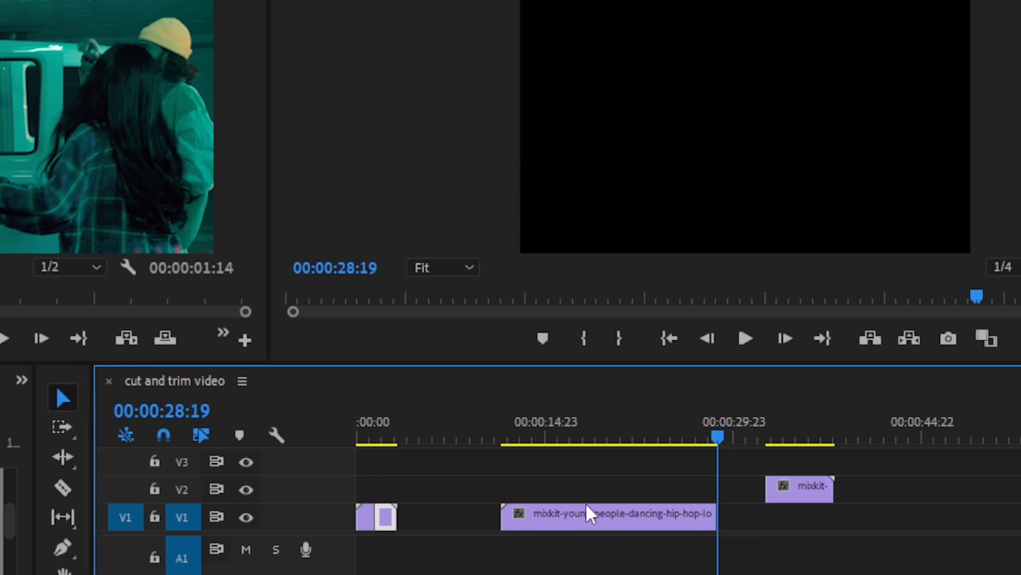
Step: Find the starting moment at 00:00:16:03 in the long clip and trim the clip's start to it
drag(720, 432, 543, 466)
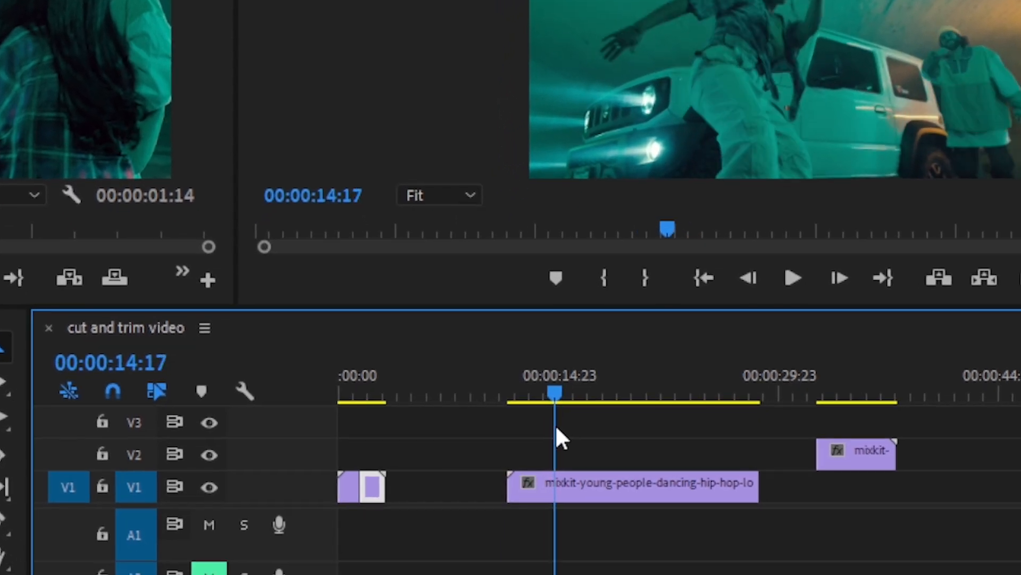
drag(556, 427, 557, 471)
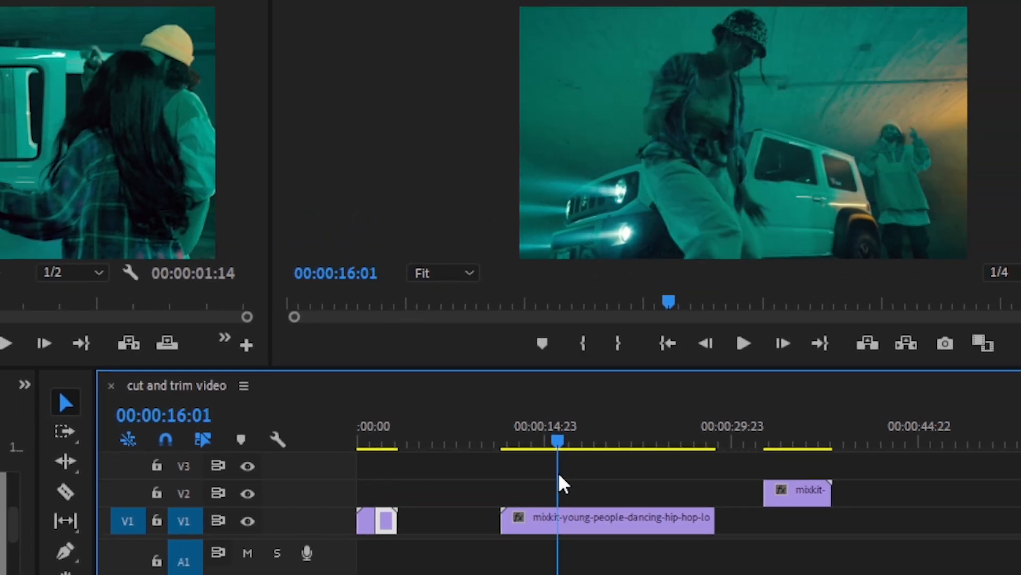
click(743, 344)
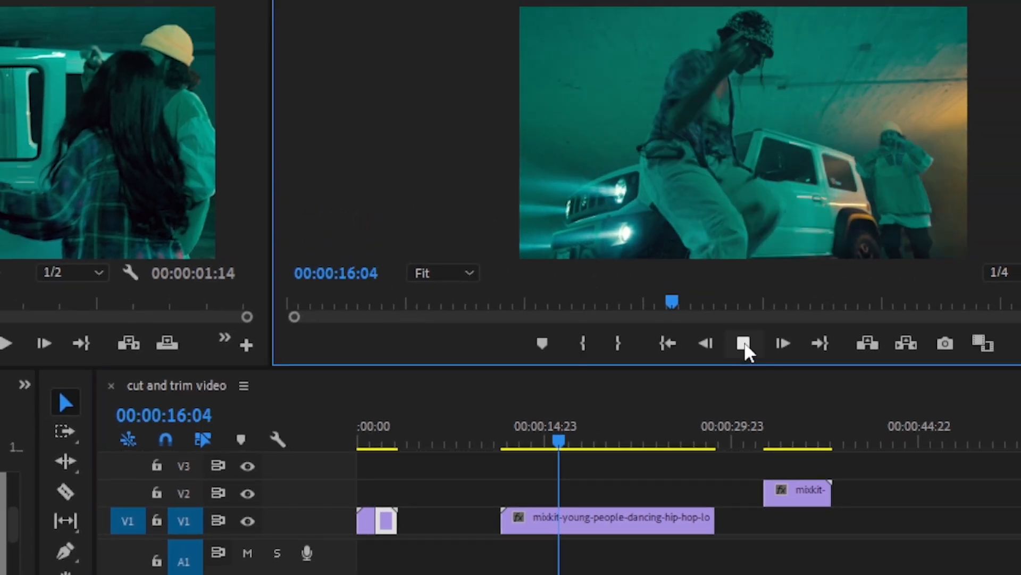
click(744, 344)
mouse_move(568, 455)
mouse_down()
mouse_move(561, 446)
mouse_move(564, 473)
mouse_up()
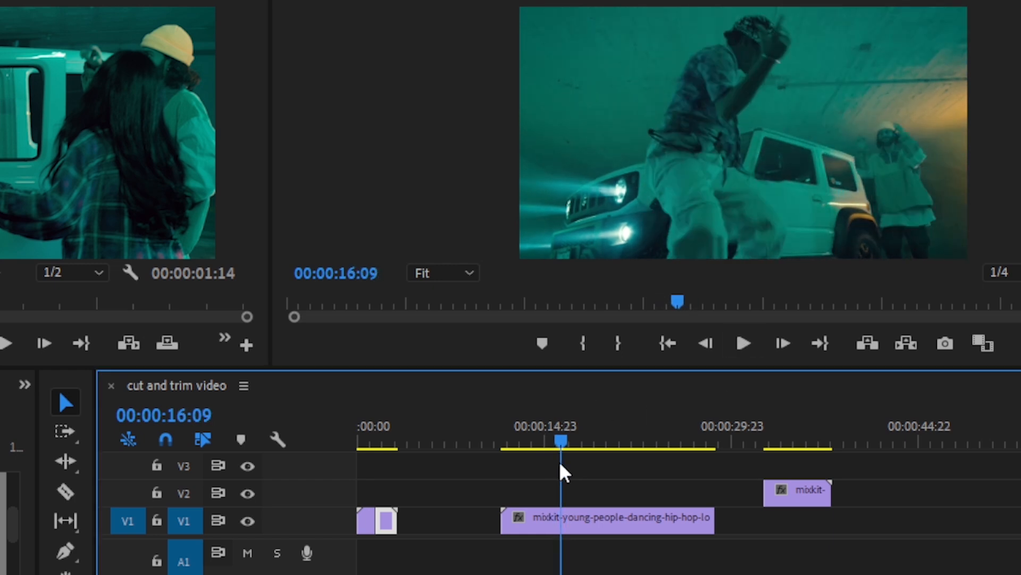
drag(564, 476, 556, 468)
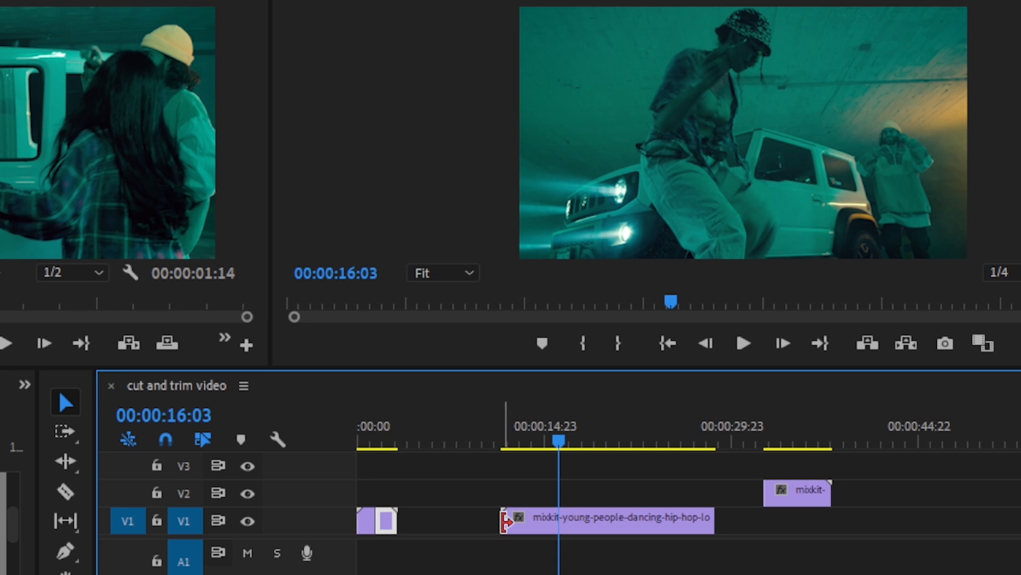
drag(504, 521, 558, 529)
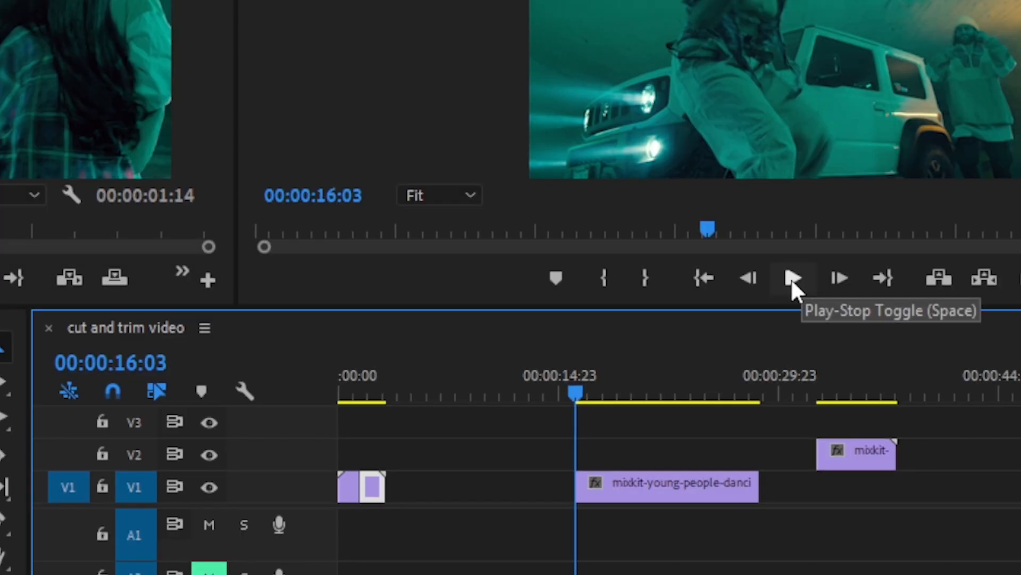
Step: Split the long clip at 00:00:17:19 and move its front piece directly behind the two short pieces on V1
click(790, 278)
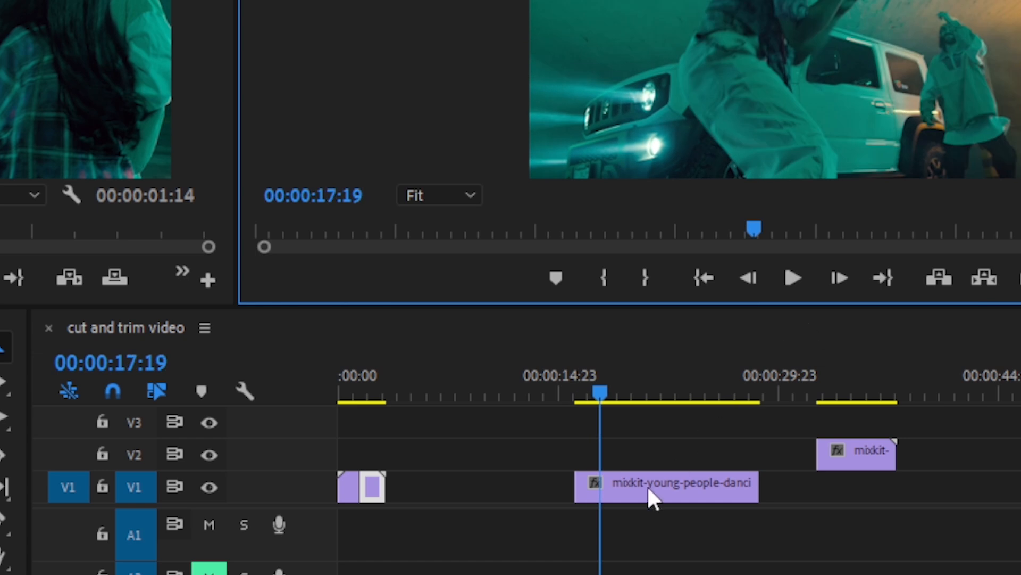
key(c)
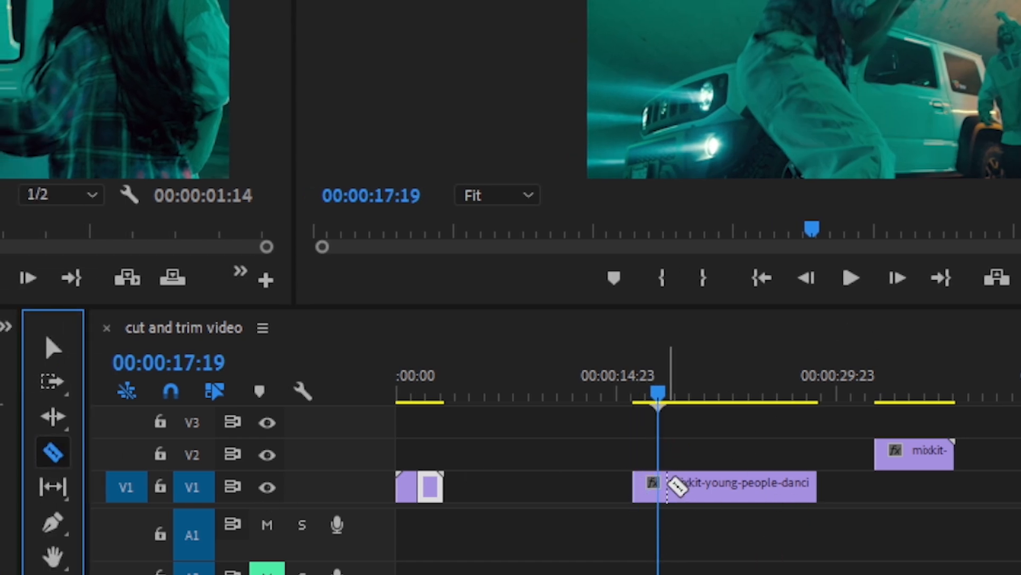
click(662, 486)
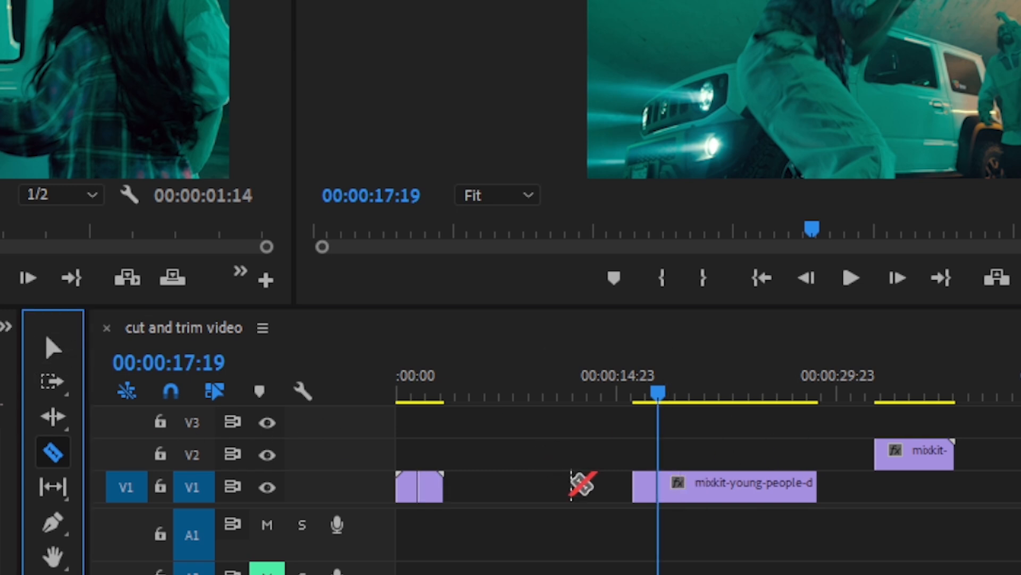
click(44, 345)
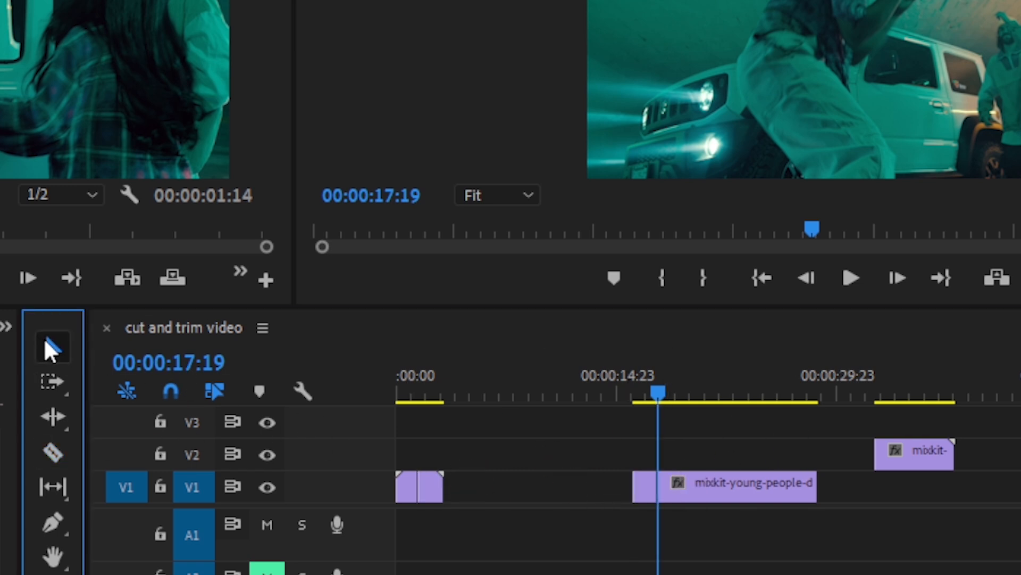
drag(648, 503, 469, 498)
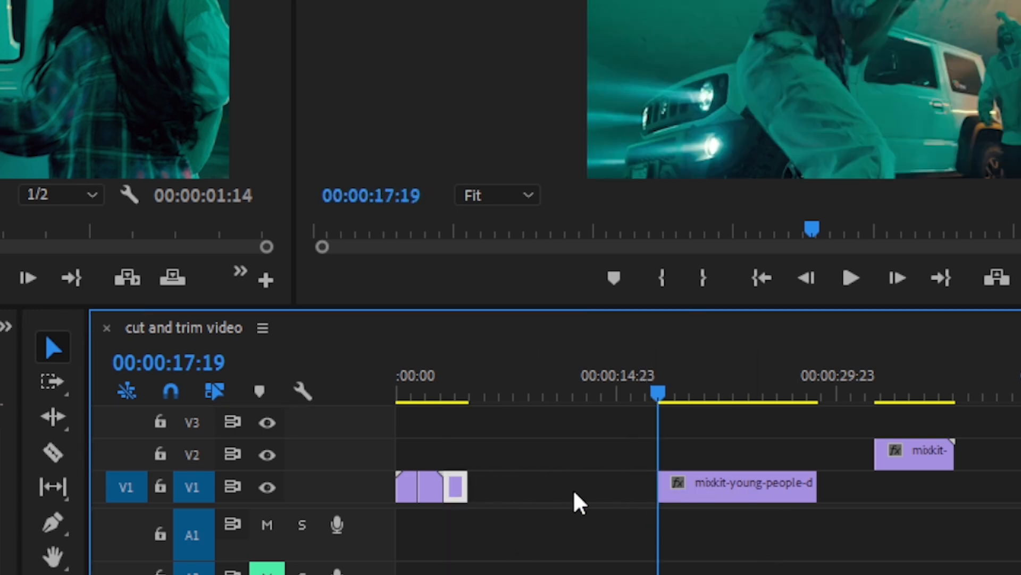
Step: Delete the remaining part of the long clip from V1
click(751, 495)
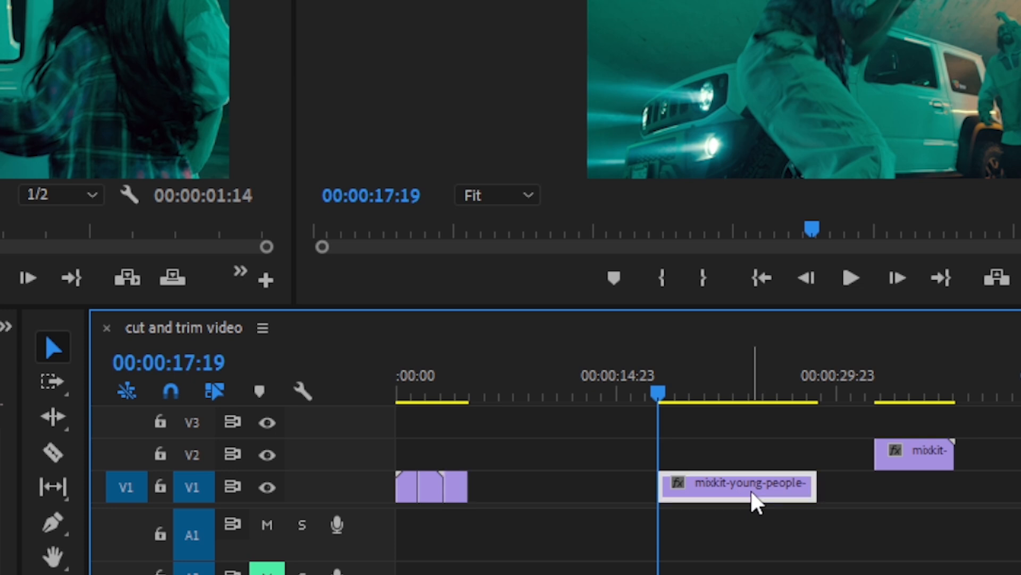
key(Delete)
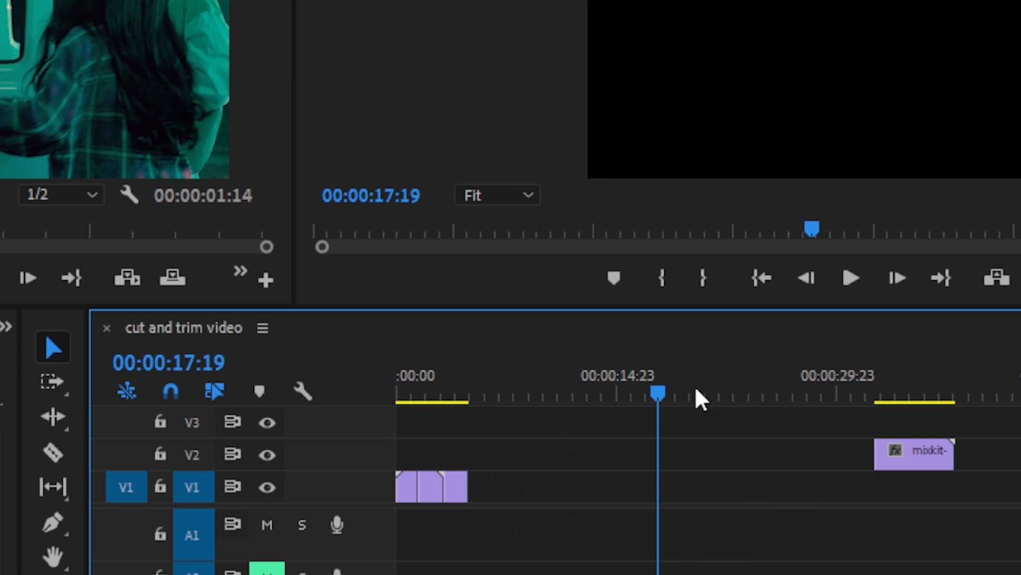
drag(663, 405, 698, 404)
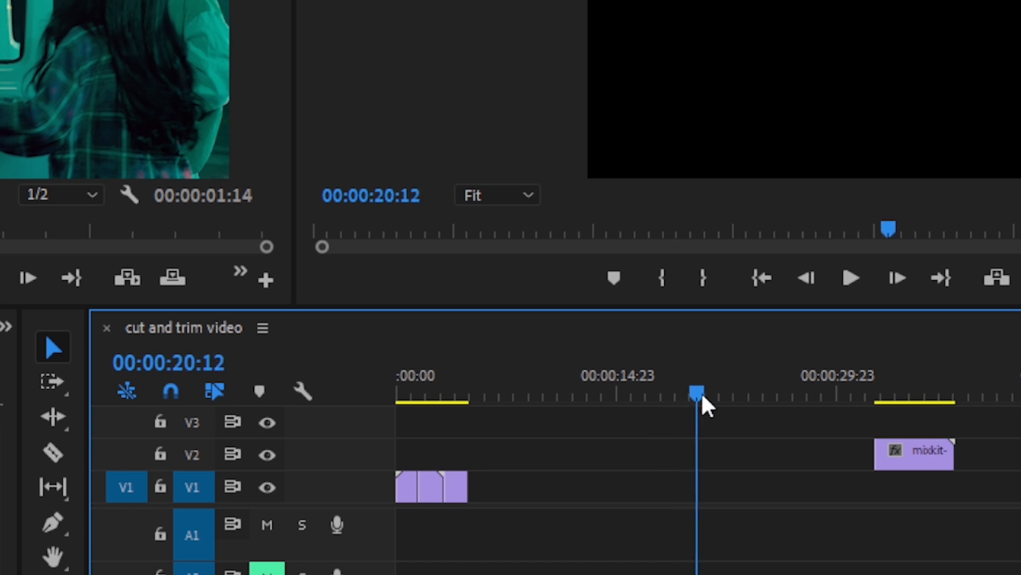
Step: Move the remaining clip from V2 down to V1, leaving a gap behind the three short pieces
double_click(916, 458)
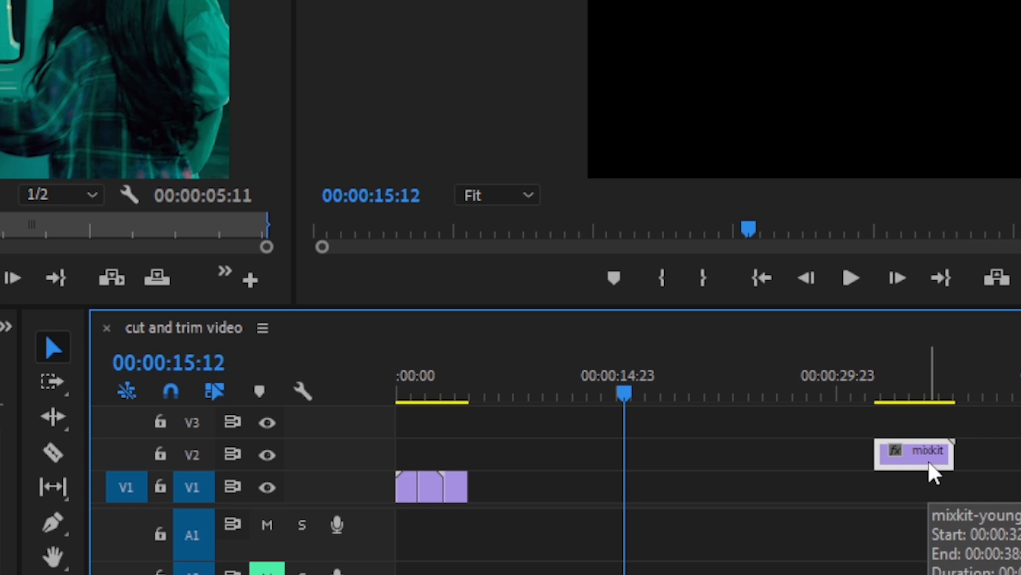
drag(930, 463, 560, 511)
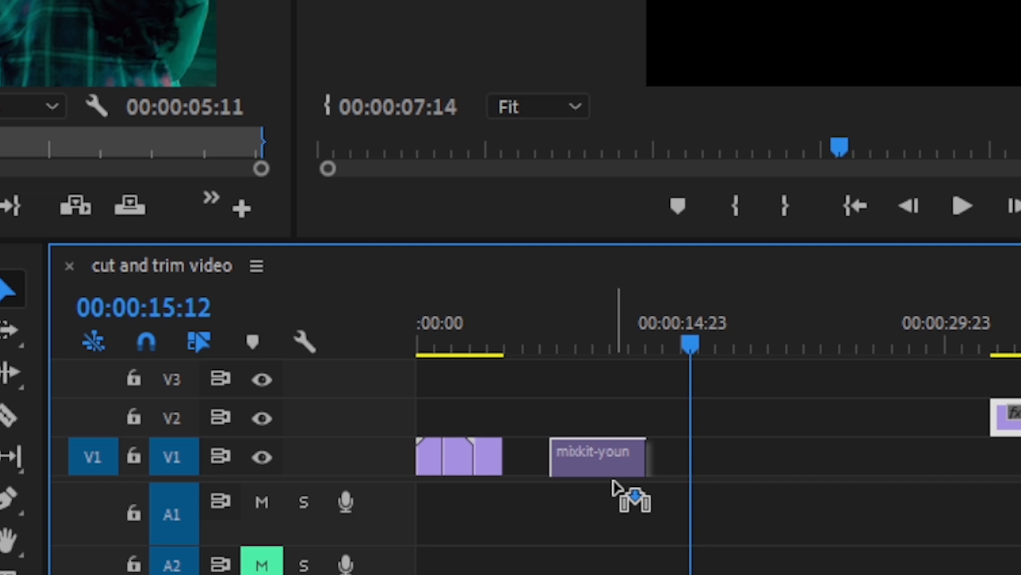
drag(614, 486, 623, 490)
Step: Trim the moved clip's start to 00:00:10:11 and place the clip directly behind the three short pieces on V1
drag(695, 346, 597, 356)
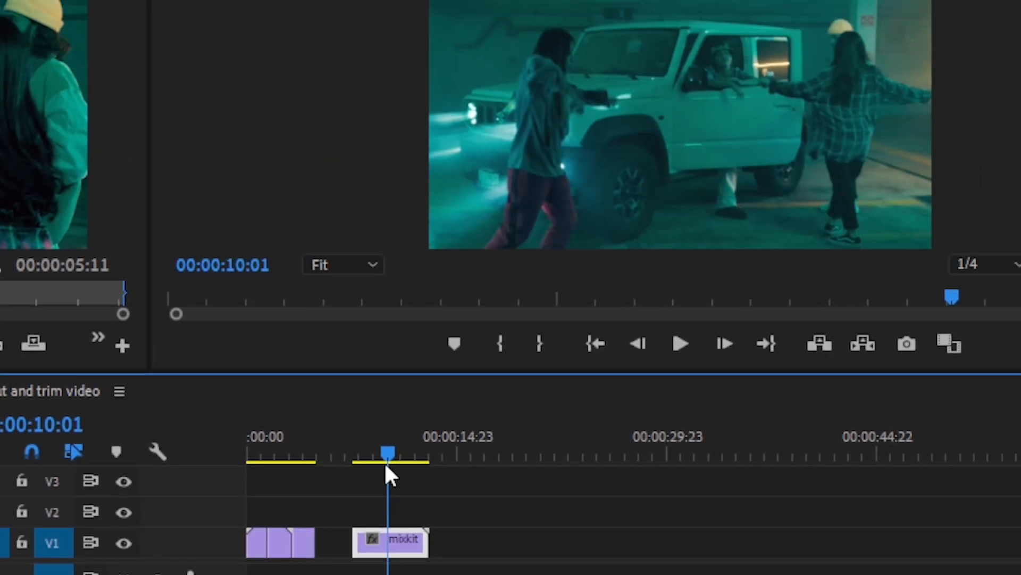
drag(385, 466, 390, 465)
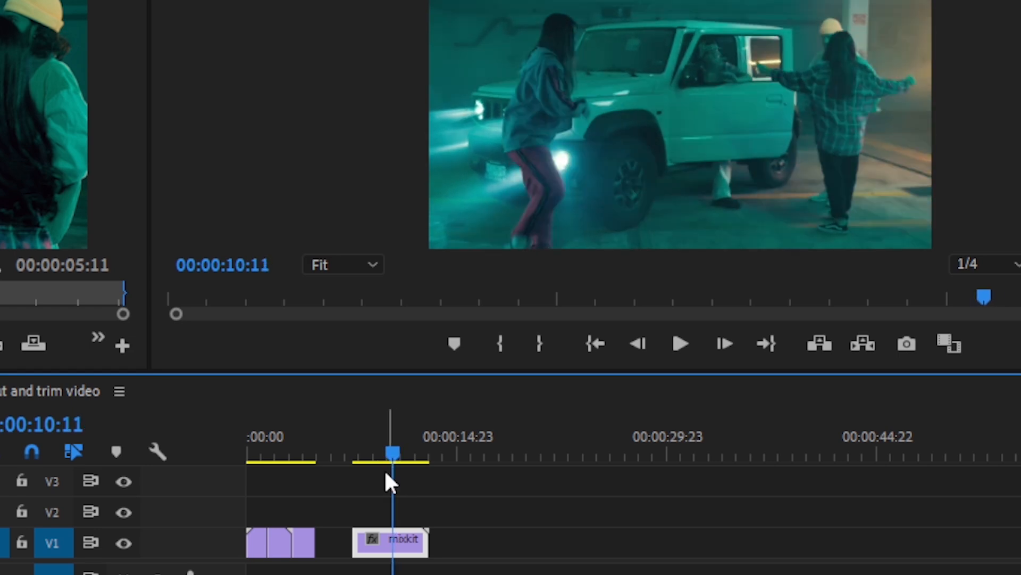
mouse_move(357, 542)
mouse_down()
mouse_move(397, 542)
mouse_move(347, 549)
mouse_up()
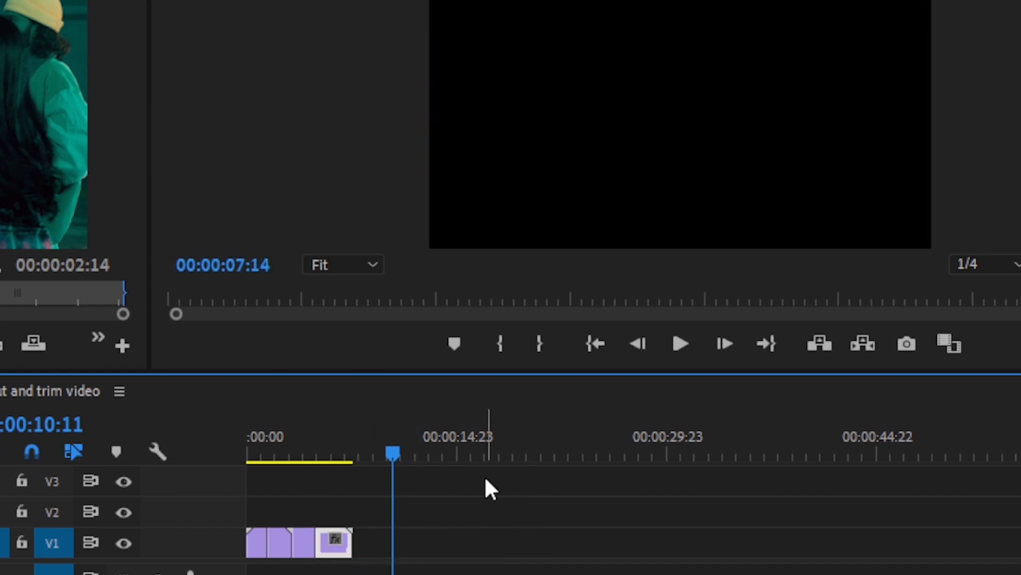
Step: Play the assembled sequence from its beginning to the end, and return to 00:00:02:18 to review the cuts
key(Home)
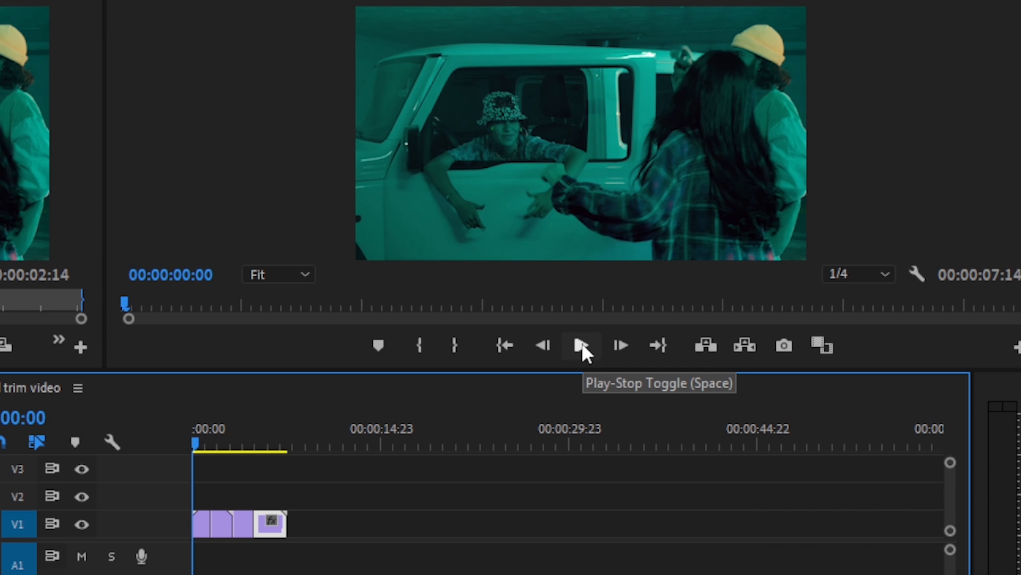
click(583, 347)
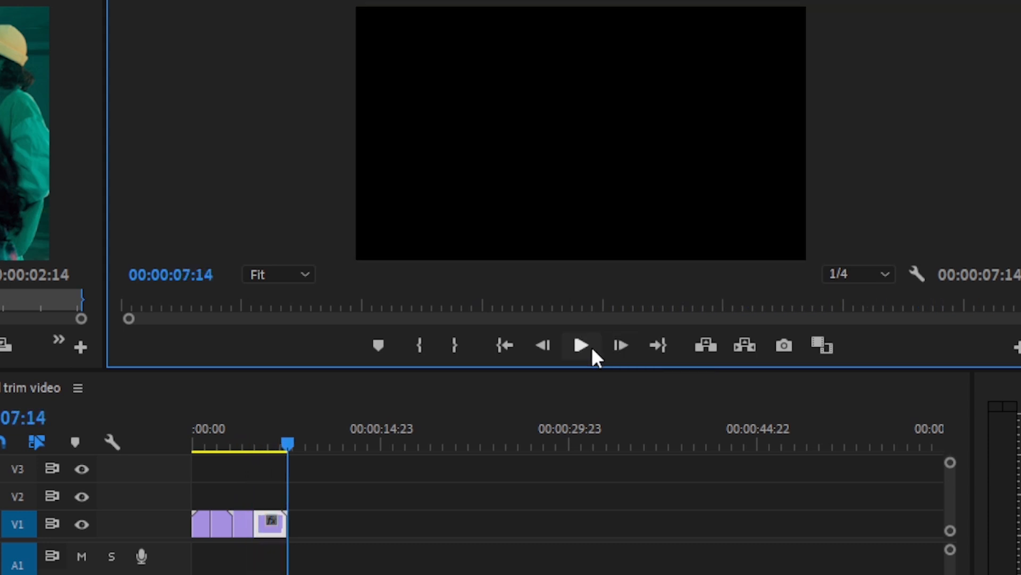
drag(292, 444, 227, 442)
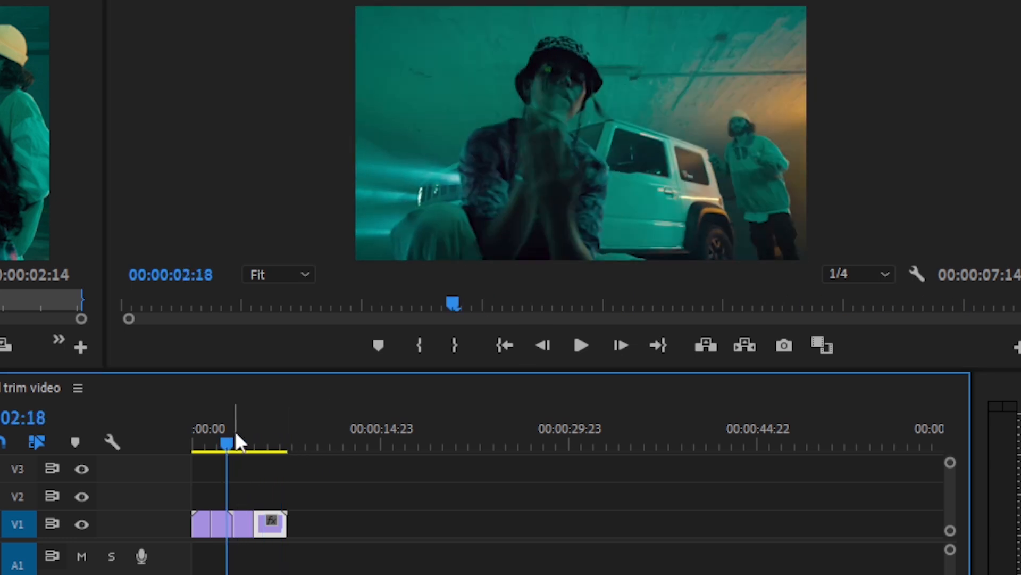